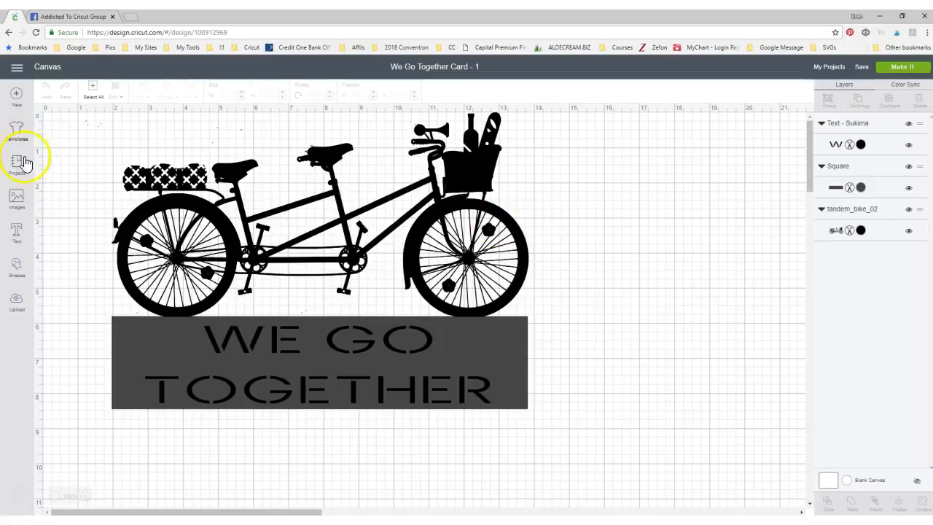
# Open the We Go Together Card - 1 project from My Projects for customizing
pyautogui.click(17, 167)
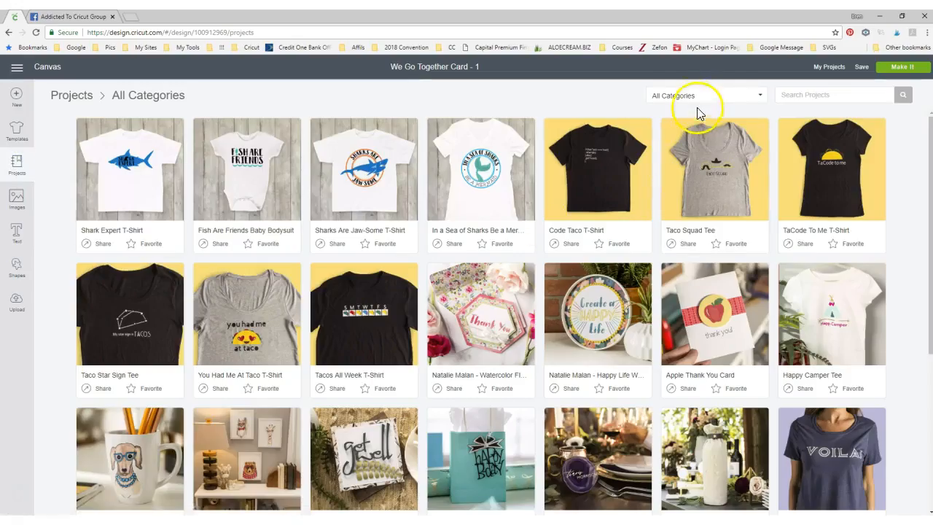
pyautogui.click(691, 98)
pyautogui.click(678, 109)
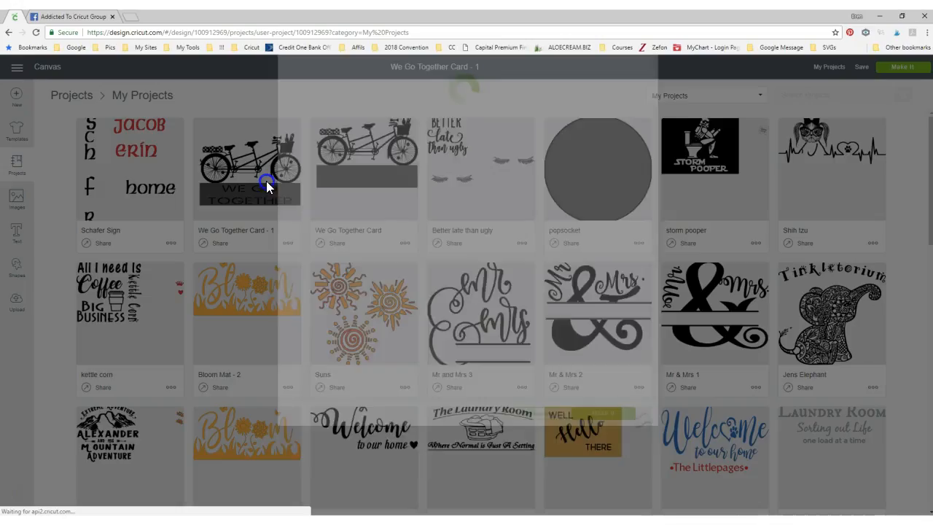
pyautogui.click(268, 186)
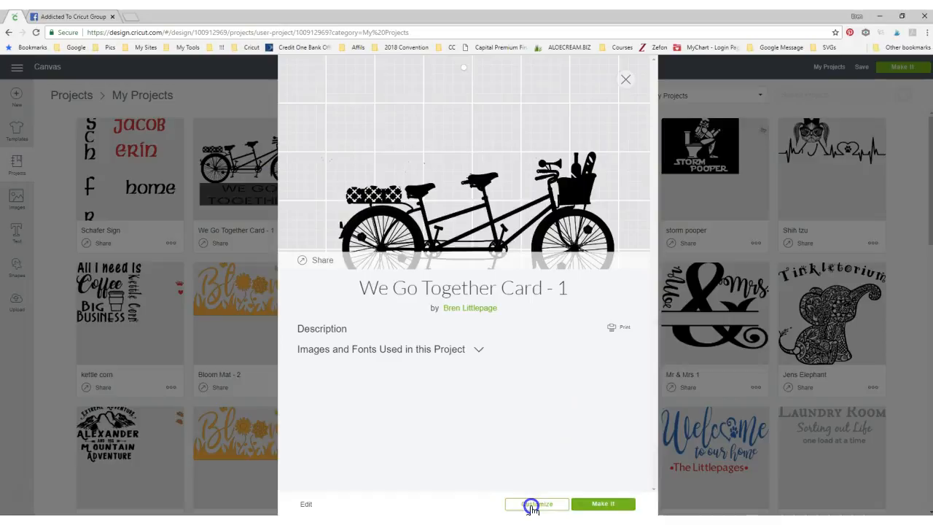
pyautogui.click(532, 505)
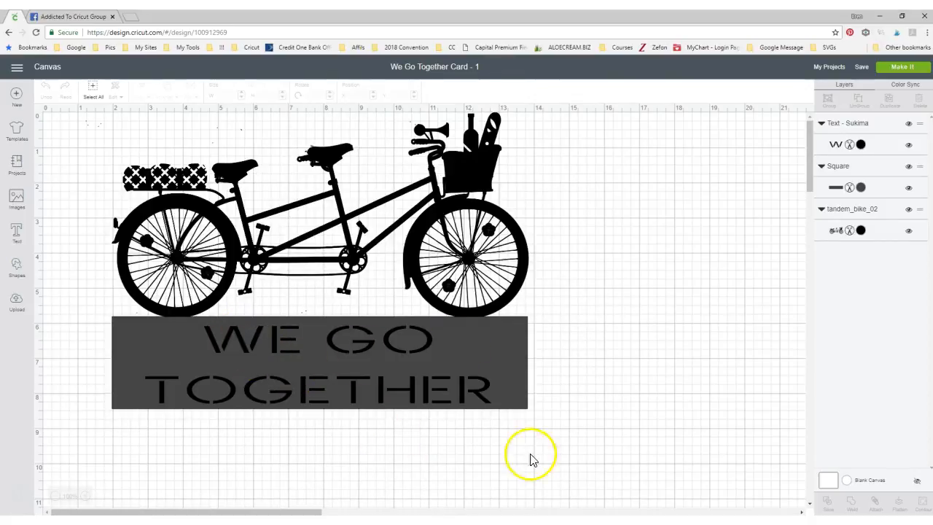
# Nudge the WE GO TOGETHER text up slightly and cover its gray block with a new square stretched to about 11.83 × 2.60 in
pyautogui.click(359, 353)
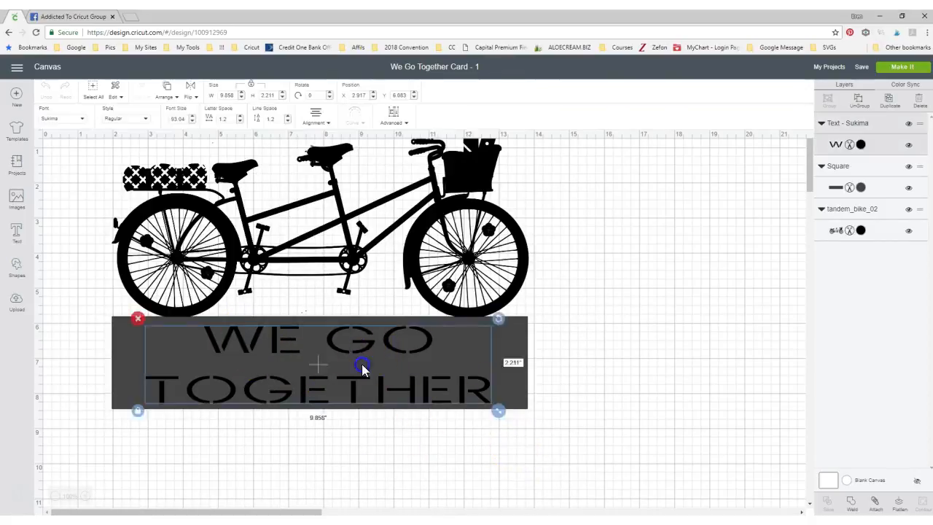
pyautogui.moveTo(357, 347)
pyautogui.mouseDown()
pyautogui.moveTo(577, 351)
pyautogui.moveTo(437, 442)
pyautogui.moveTo(381, 442)
pyautogui.moveTo(374, 365)
pyautogui.moveTo(356, 343)
pyautogui.mouseUp()
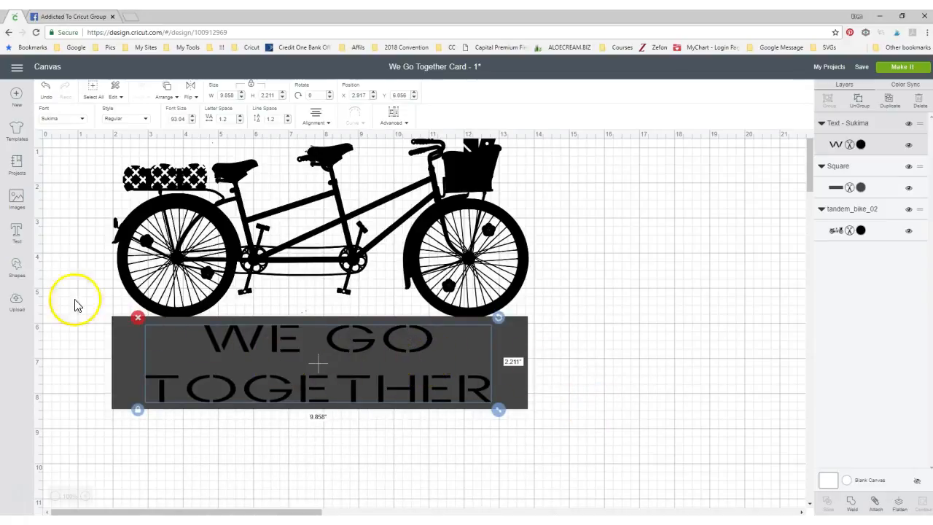
pyautogui.click(16, 271)
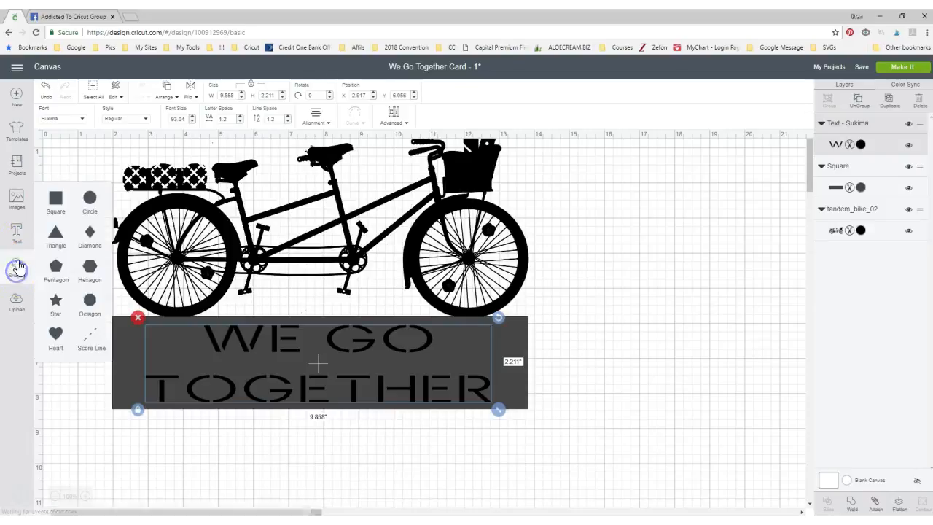
pyautogui.click(56, 201)
pyautogui.moveTo(244, 321); pyautogui.dragTo(228, 414)
pyautogui.click(143, 445)
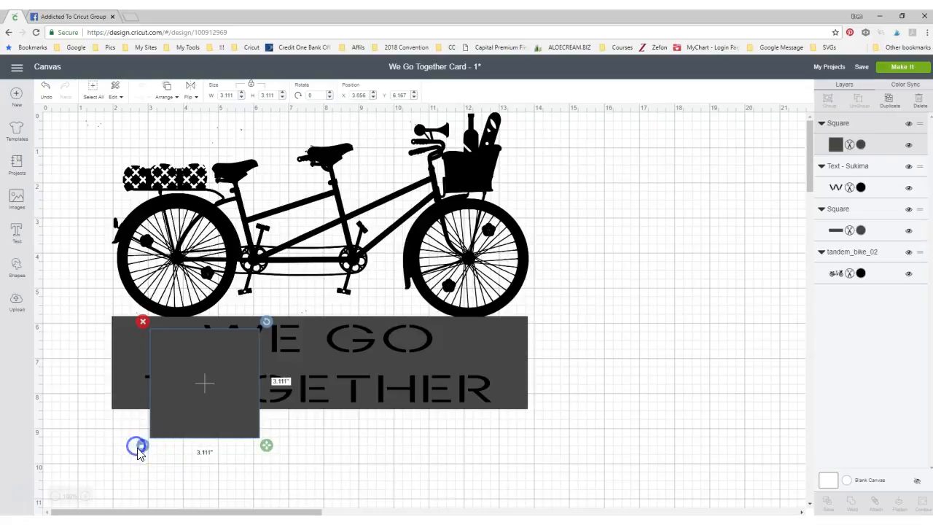
pyautogui.moveTo(266, 445); pyautogui.dragTo(546, 423)
pyautogui.moveTo(446, 394); pyautogui.dragTo(412, 386)
pyautogui.moveTo(506, 413); pyautogui.dragTo(534, 421)
pyautogui.click(652, 405)
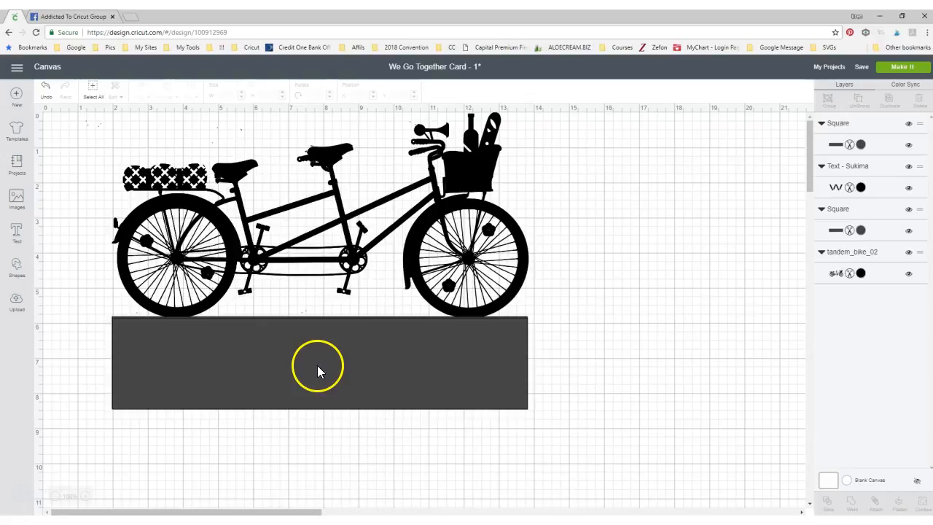
# Move the covering rectangle below the WE GO TOGETHER block and delete it
pyautogui.moveTo(317, 365); pyautogui.dragTo(312, 485)
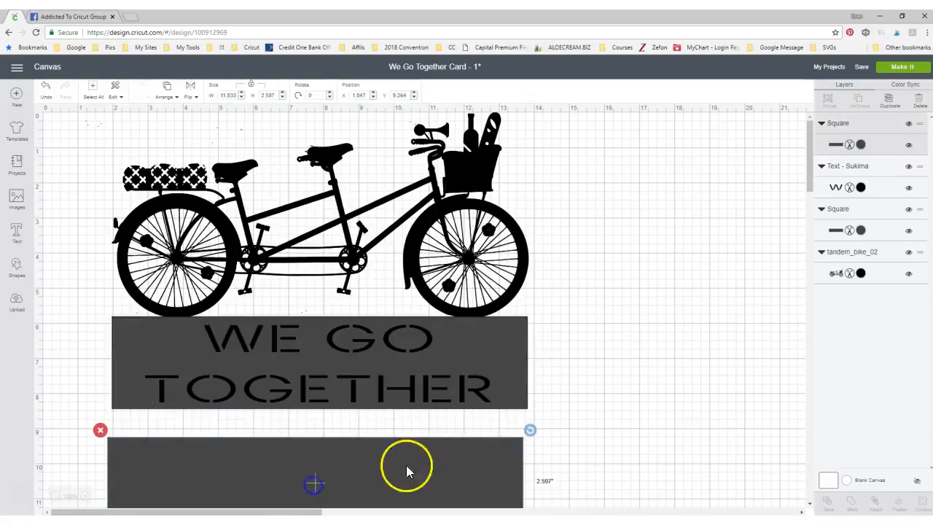
pyautogui.click(100, 430)
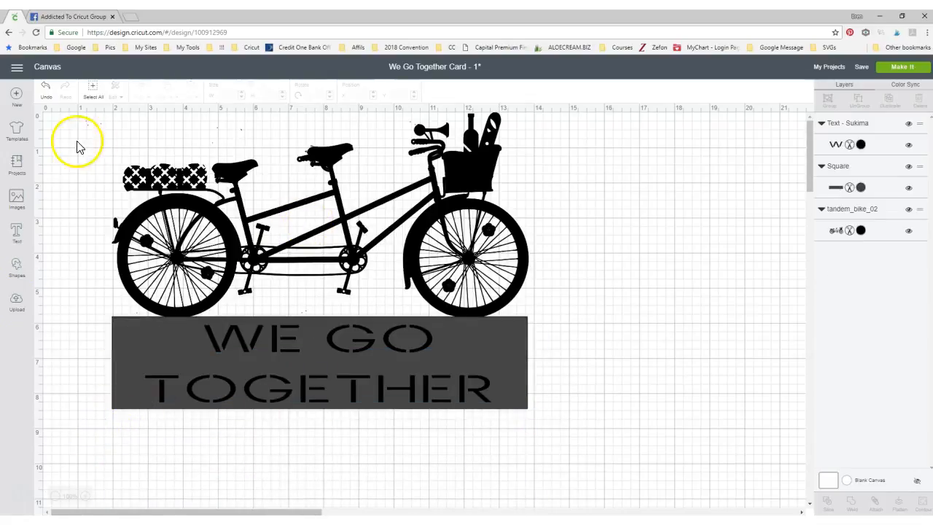
pyautogui.click(307, 164)
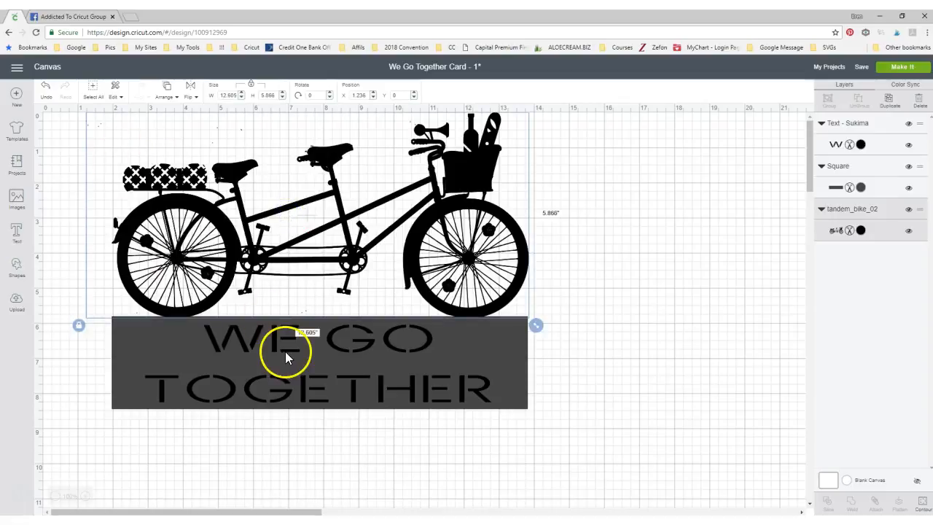
# Open the kettle corn project from My Projects for customizing, replacing the unsaved project on the canvas
pyautogui.click(17, 164)
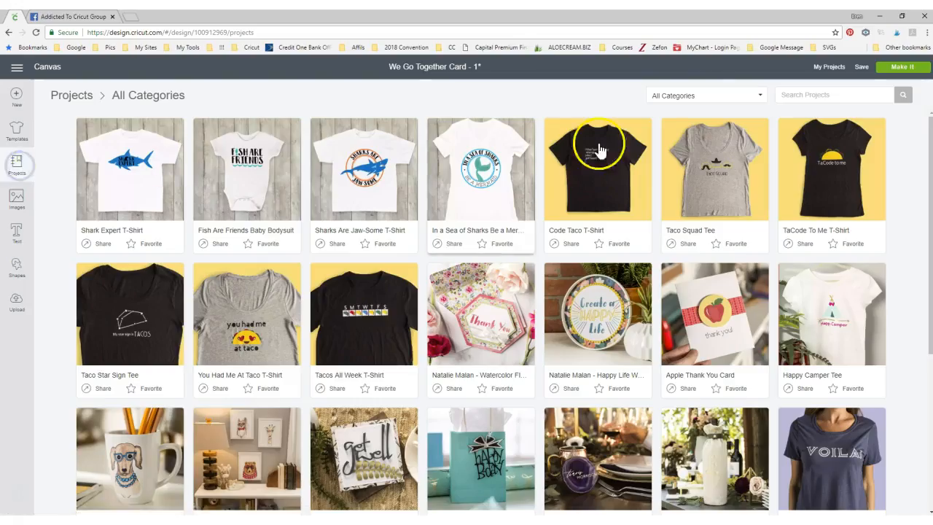
pyautogui.click(704, 96)
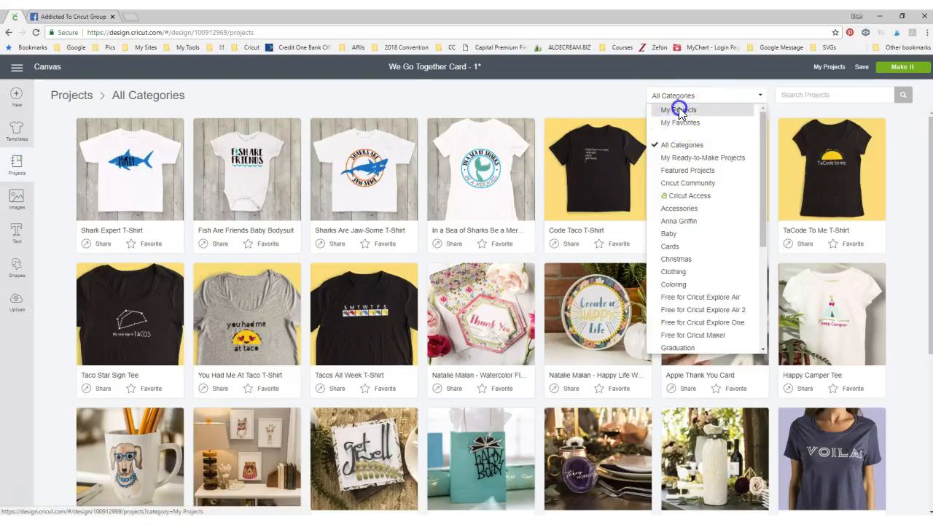
pyautogui.click(679, 110)
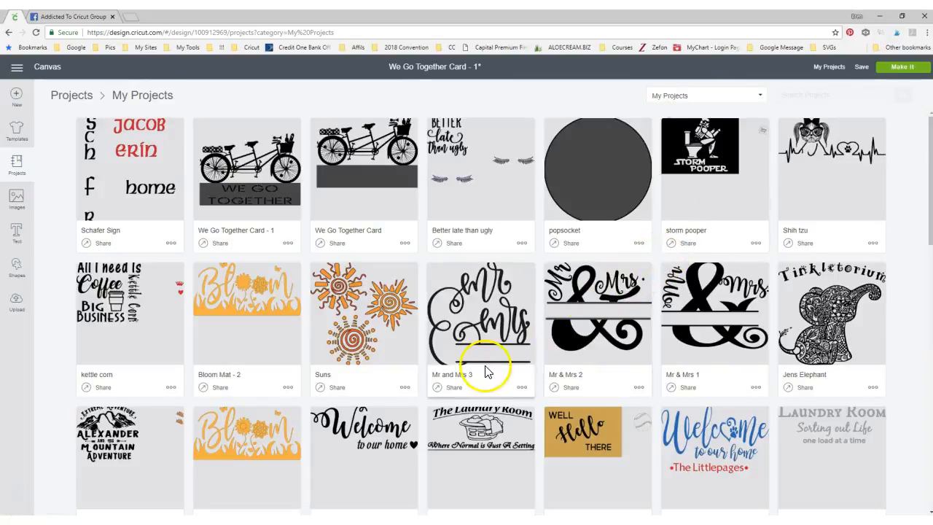
pyautogui.click(236, 299)
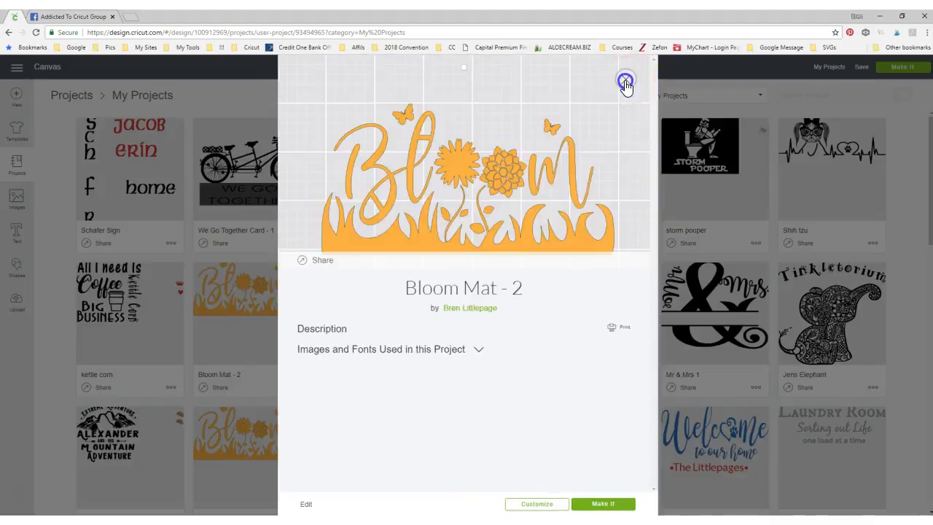
pyautogui.click(625, 81)
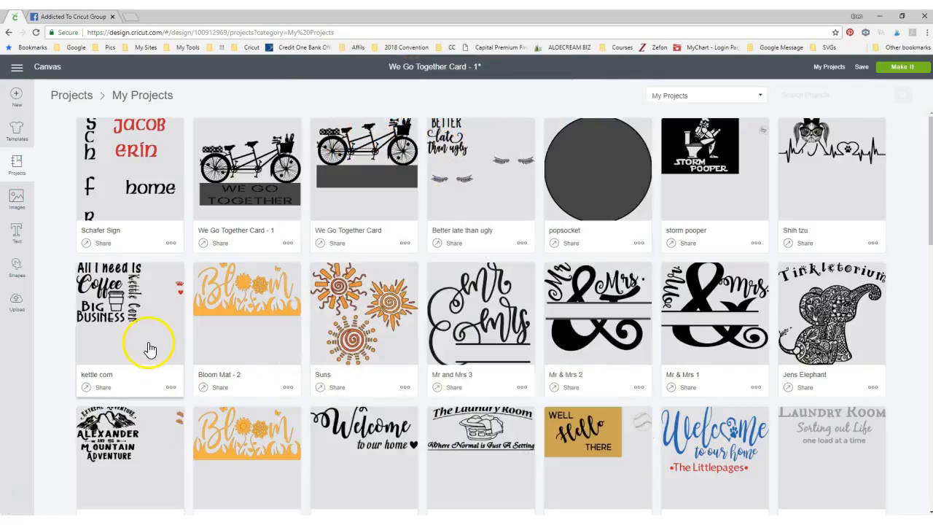
pyautogui.click(129, 333)
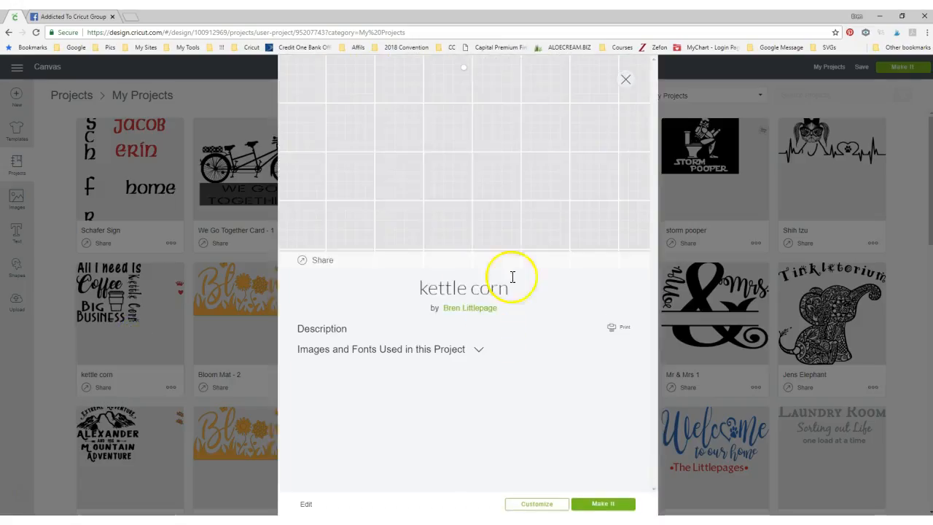
pyautogui.click(522, 506)
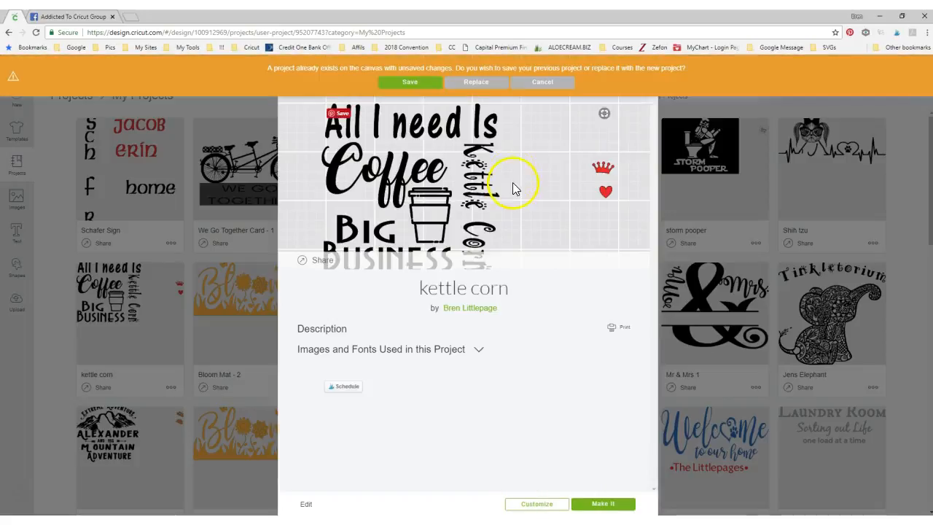
pyautogui.click(475, 81)
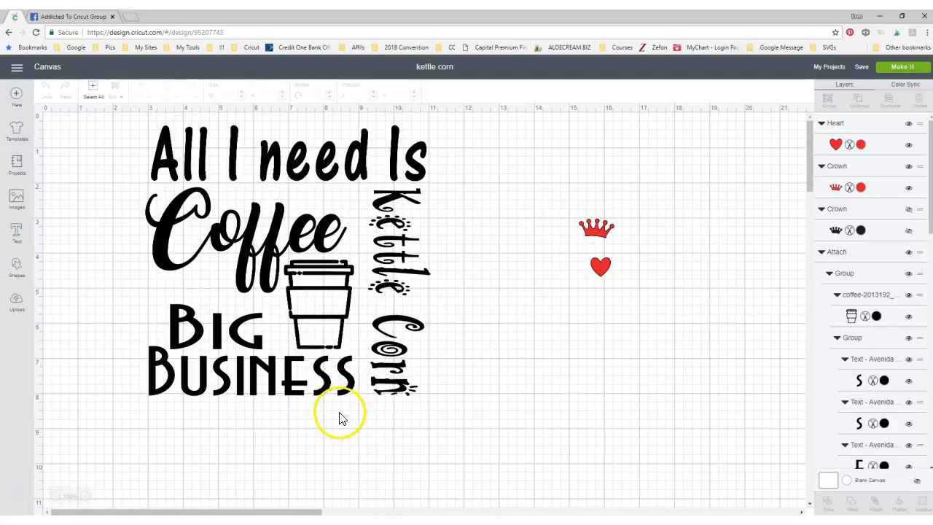
# Add a square over the Big Business words and stretch it without keeping proportions to about 4.57 × 3.01 in
pyautogui.click(261, 379)
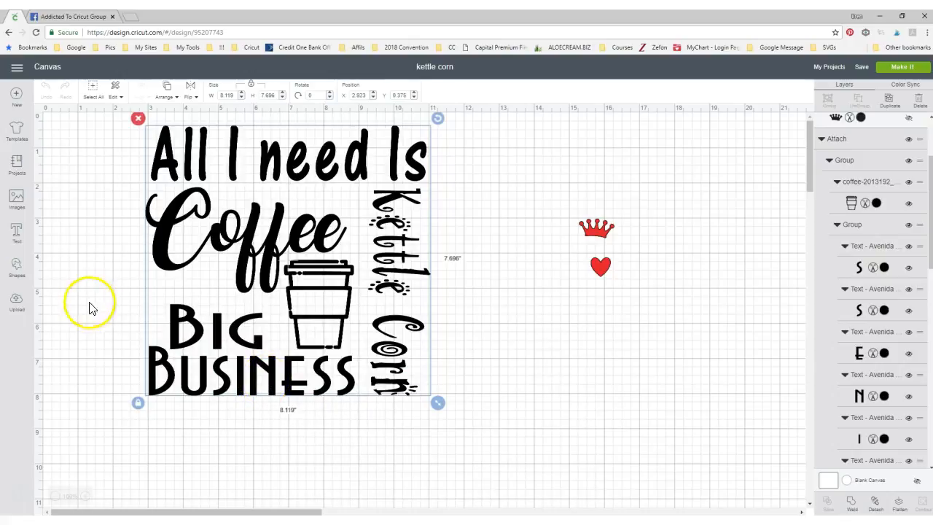
pyautogui.click(15, 266)
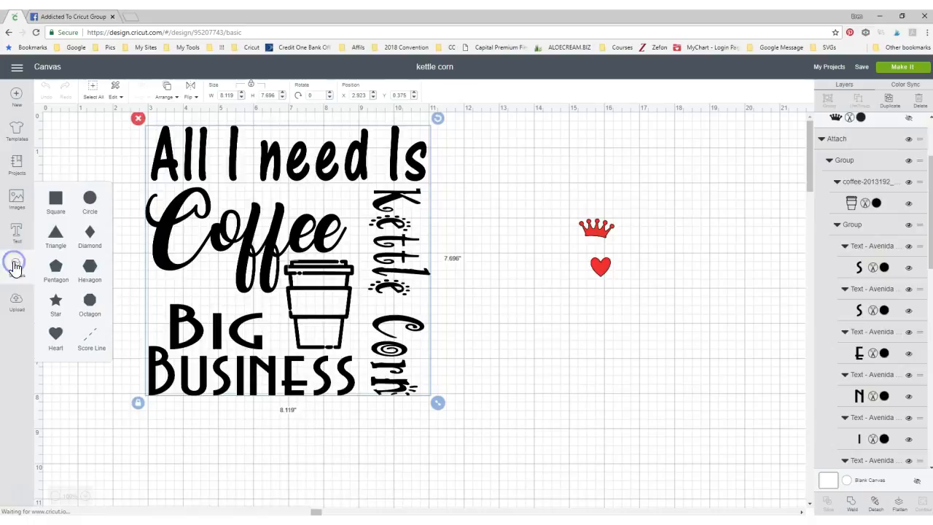
pyautogui.click(56, 199)
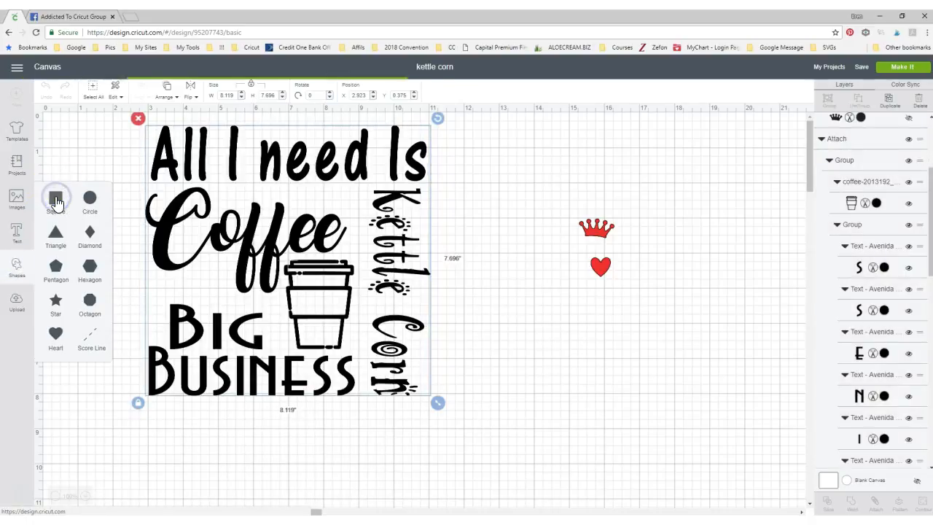
pyautogui.moveTo(240, 323); pyautogui.dragTo(177, 369)
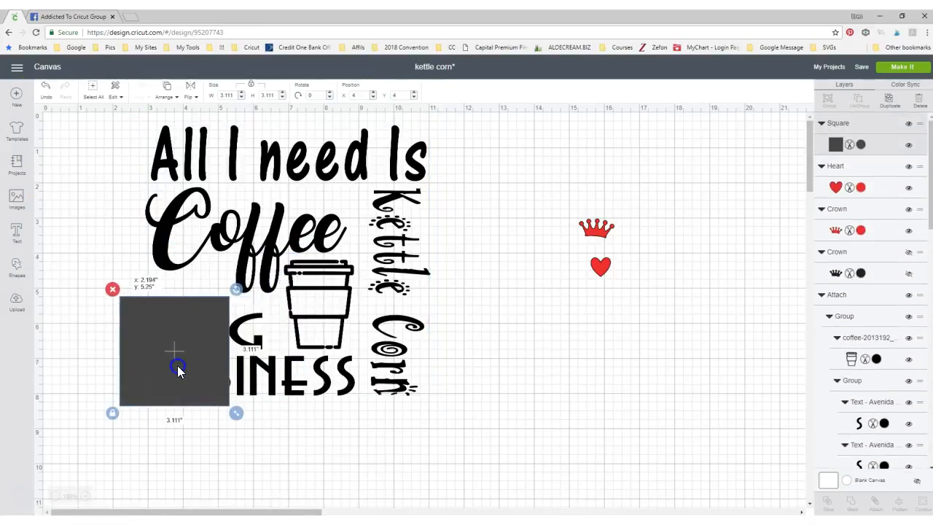
pyautogui.moveTo(237, 415); pyautogui.dragTo(289, 416)
pyautogui.click(113, 466)
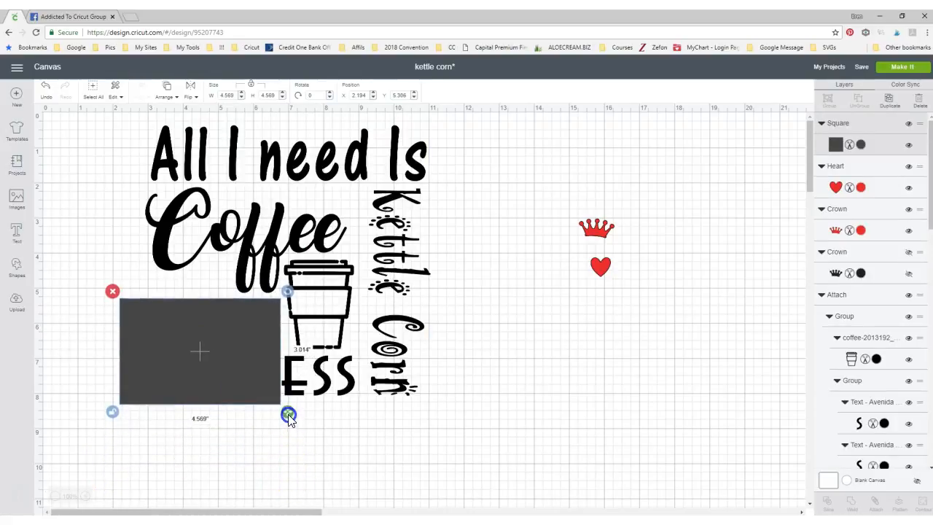
# Add a second square and move it to the empty canvas area below the red heart
pyautogui.click(18, 268)
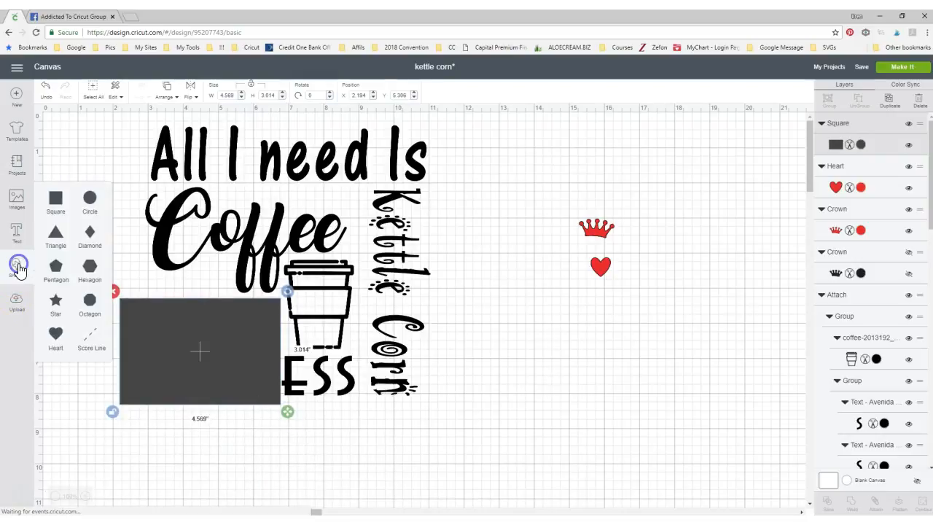
pyautogui.click(55, 197)
pyautogui.moveTo(146, 255); pyautogui.dragTo(318, 423)
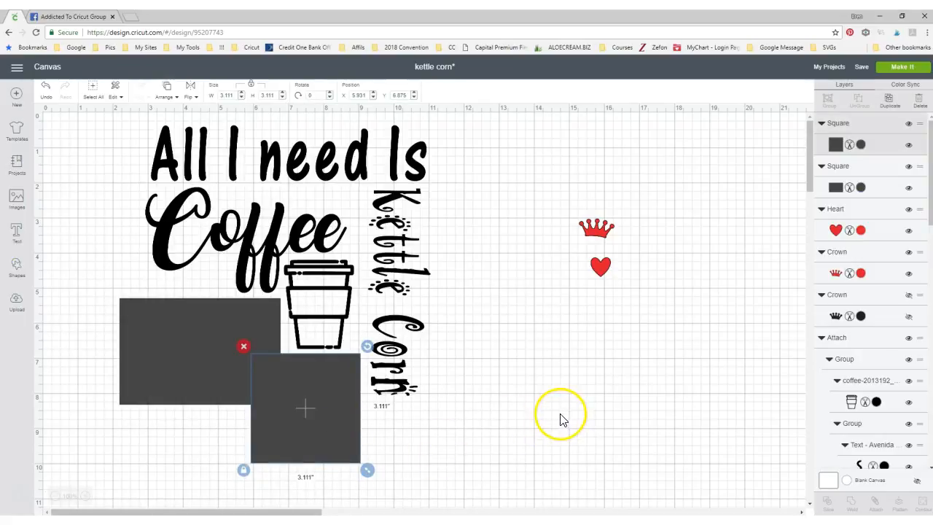
pyautogui.moveTo(311, 423); pyautogui.dragTo(597, 422)
# Move the stretched rectangle off the design and delete it along with the red heart and red crown
pyautogui.moveTo(195, 355); pyautogui.dragTo(687, 358)
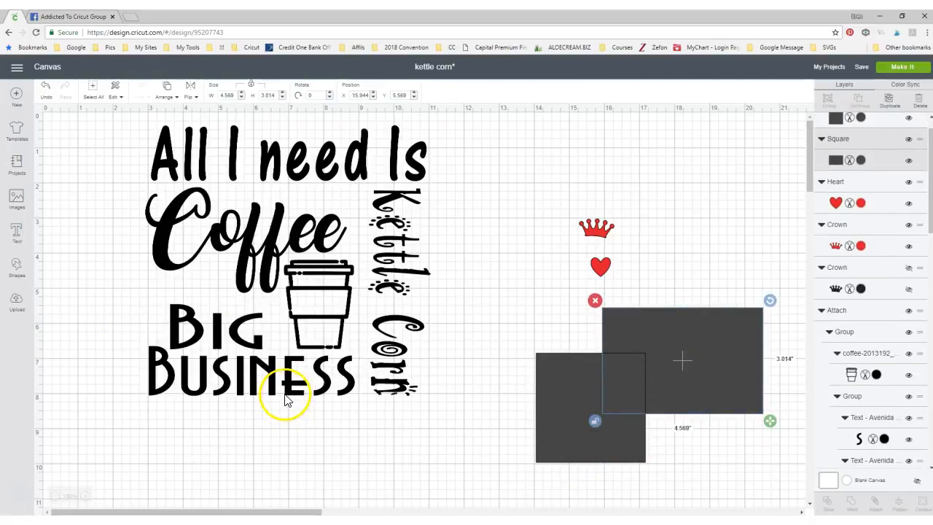
pyautogui.click(595, 300)
pyautogui.click(602, 270)
pyautogui.click(582, 250)
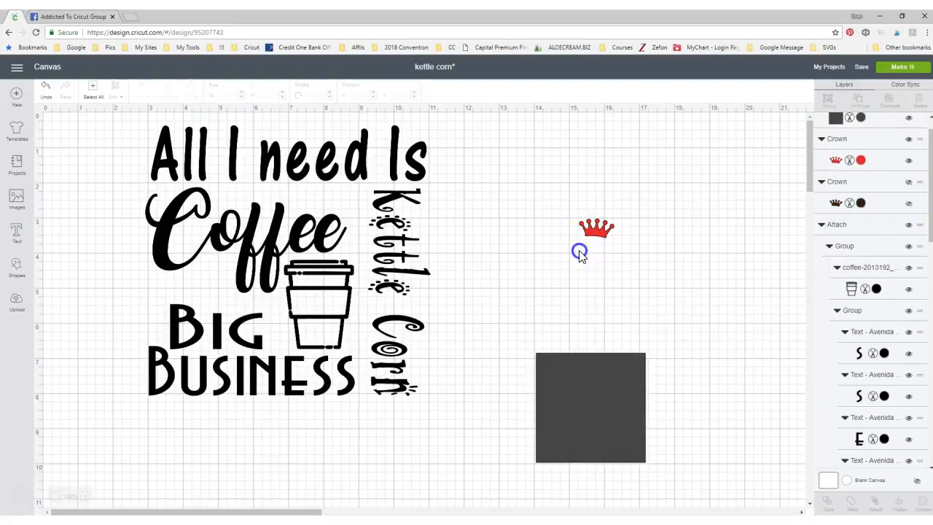
pyautogui.click(595, 237)
pyautogui.click(571, 212)
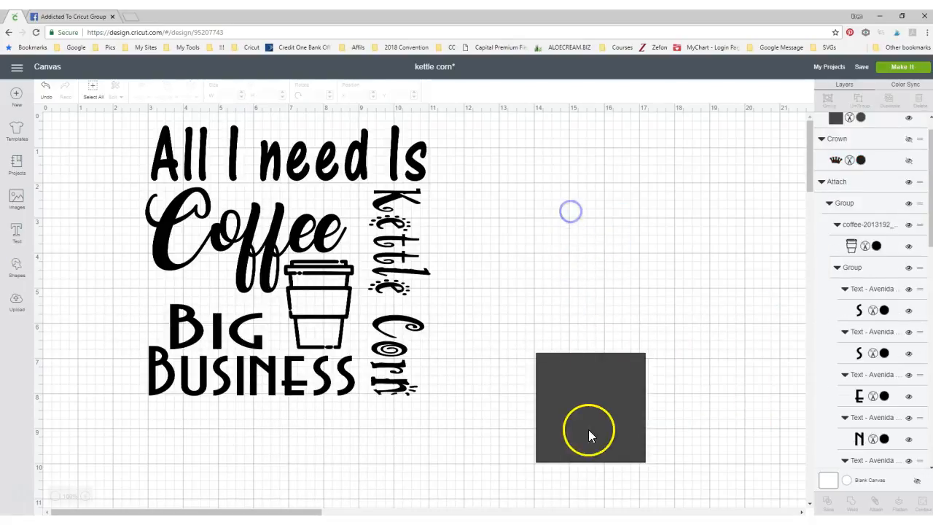
# Scale the coffee design down to about 4.41 × 4.18 in and move the square closer, below the design
pyautogui.click(335, 330)
pyautogui.moveTo(438, 400); pyautogui.dragTo(303, 336)
pyautogui.moveTo(577, 418); pyautogui.dragTo(382, 458)
# Duplicate the coffee design, place the copy to the right of the original and enlarge it to about 6.54 in wide
pyautogui.click(277, 263)
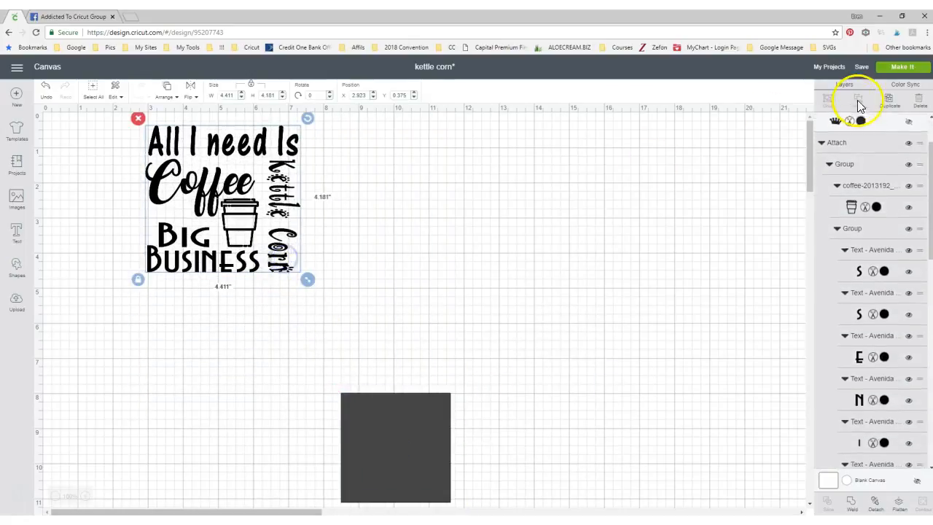
pyautogui.click(890, 104)
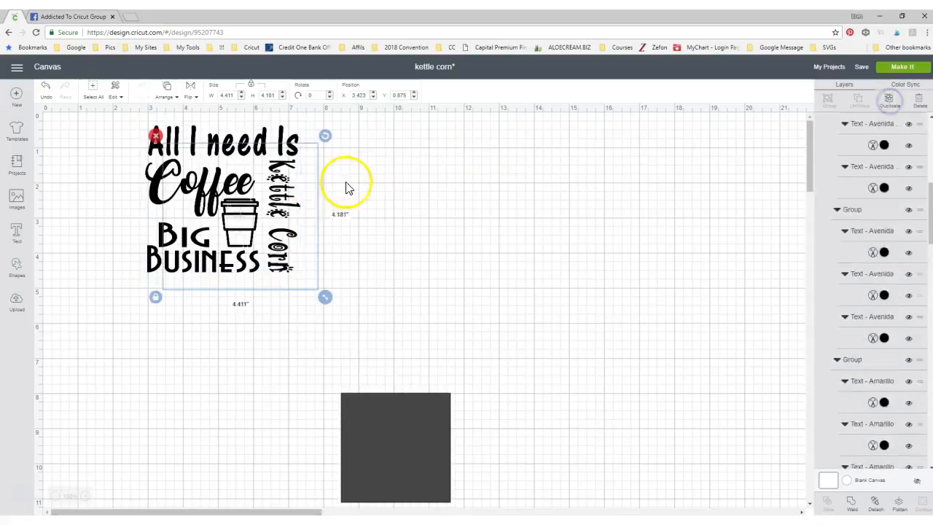
pyautogui.moveTo(234, 197); pyautogui.dragTo(545, 236)
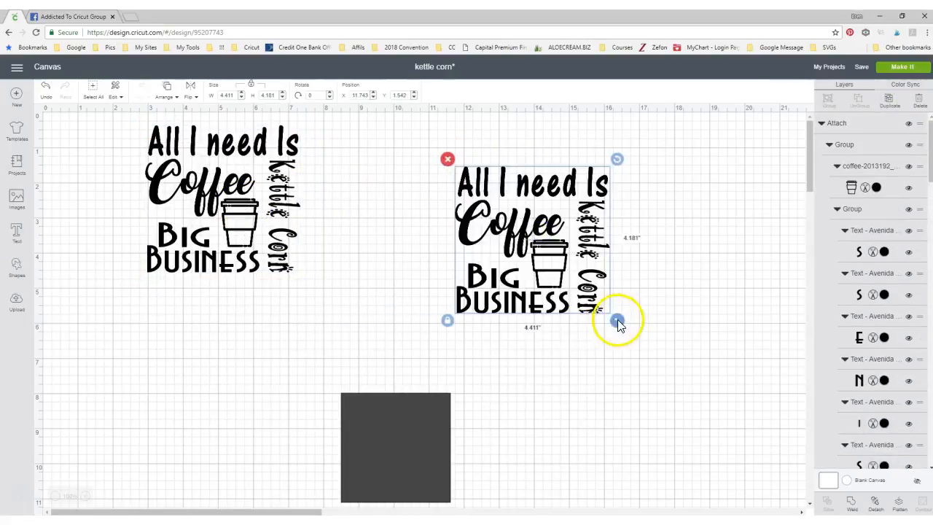
pyautogui.moveTo(618, 322); pyautogui.dragTo(691, 391)
# Place the square behind the Big Business words of the enlarged copy and select the copy and square together
pyautogui.click(500, 323)
pyautogui.click(496, 316)
pyautogui.moveTo(406, 442); pyautogui.dragTo(524, 346)
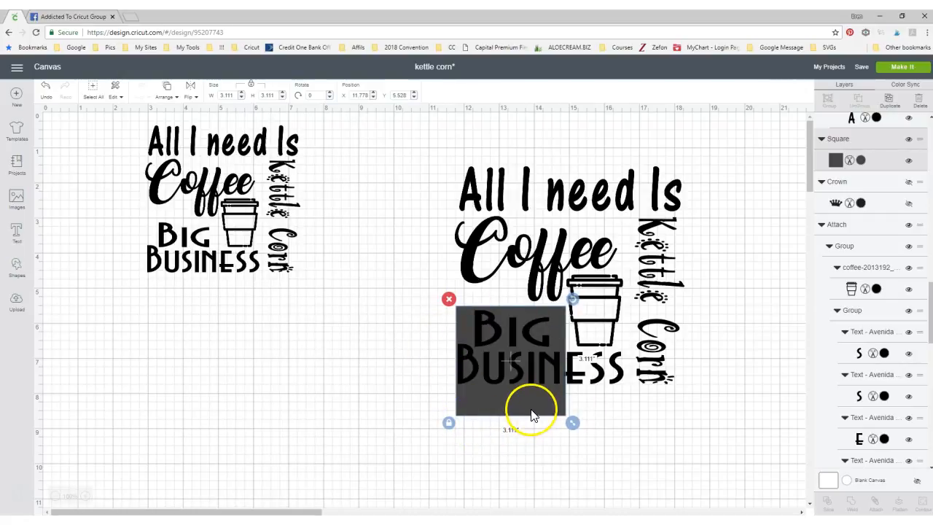
pyautogui.click(571, 253)
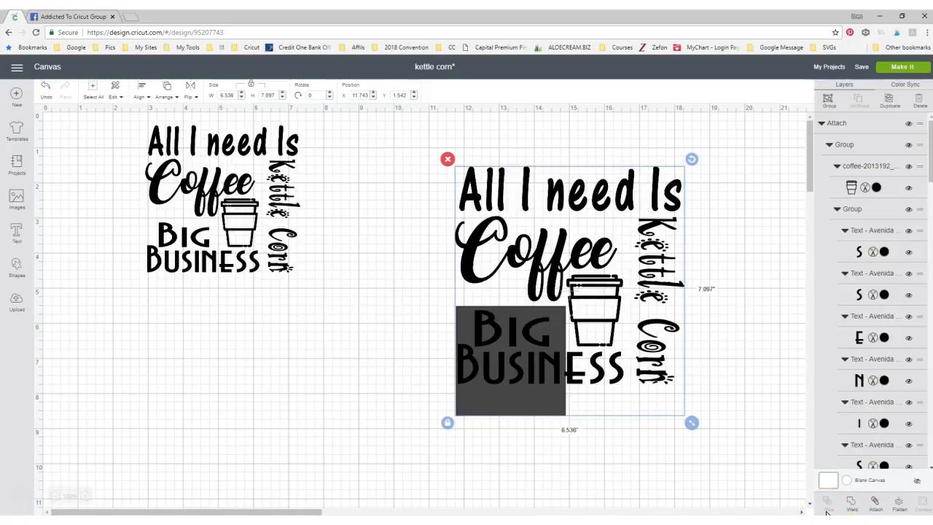
# Move the square aside, weld the enlarged coffee design into one shape, and return the square to its Big Business words
pyautogui.click(675, 474)
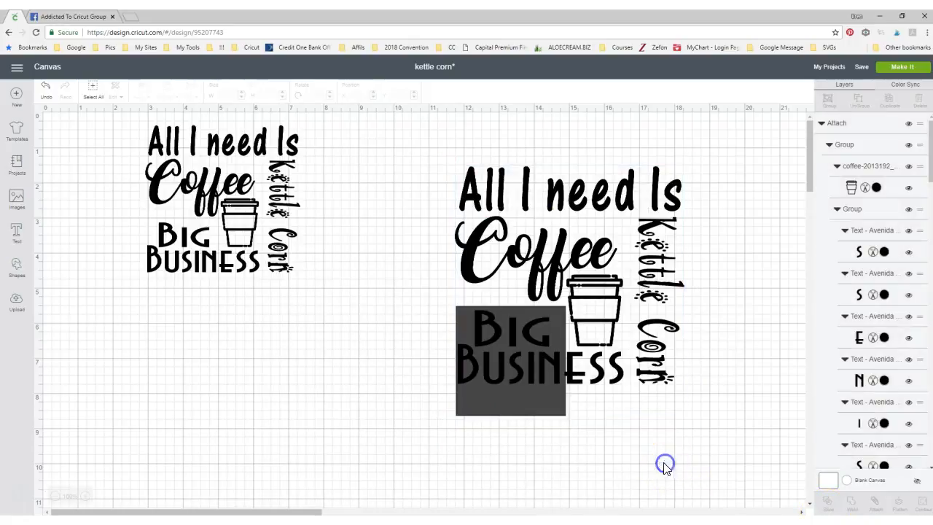
pyautogui.moveTo(527, 402); pyautogui.dragTo(313, 419)
pyautogui.click(512, 421)
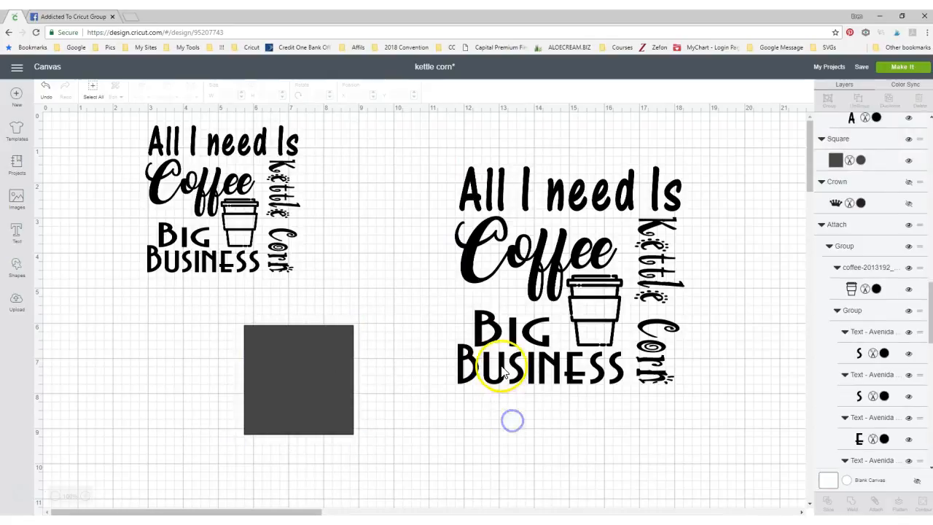
pyautogui.click(501, 370)
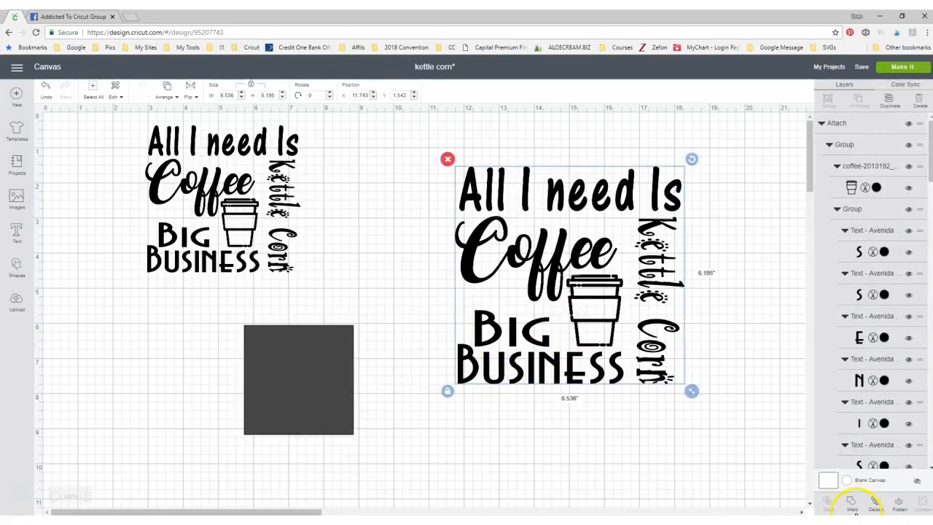
pyautogui.click(852, 504)
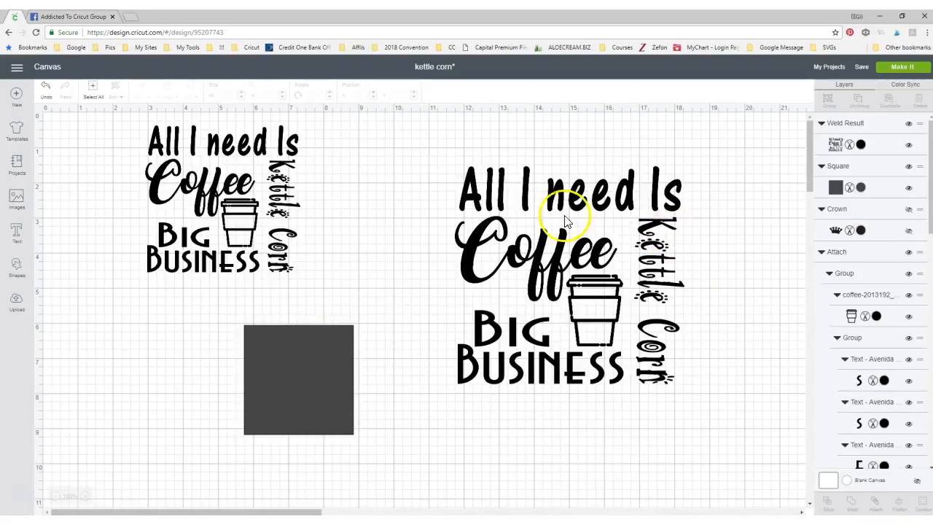
pyautogui.moveTo(295, 392); pyautogui.dragTo(492, 377)
# Move the smaller coffee design down slightly, then detach and ungroup it into separately movable words
pyautogui.click(166, 254)
pyautogui.click(187, 265)
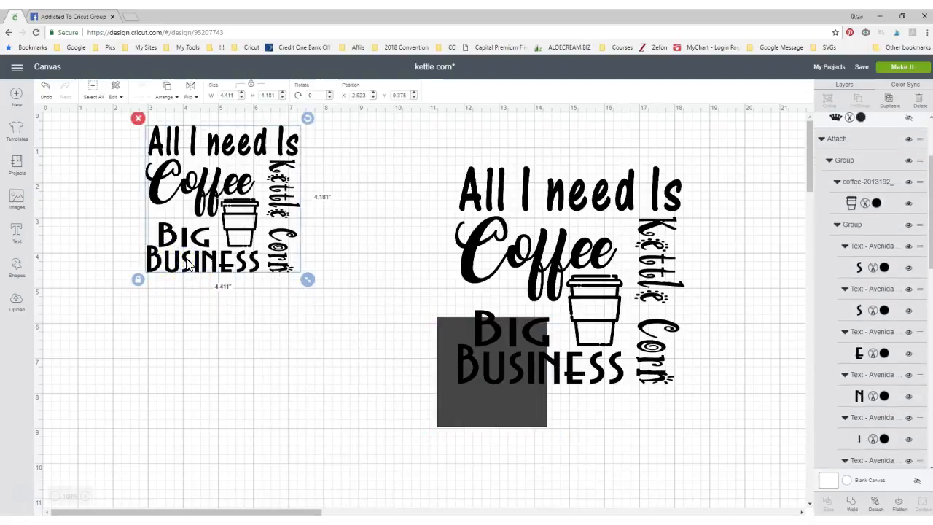
pyautogui.moveTo(208, 235); pyautogui.dragTo(205, 278)
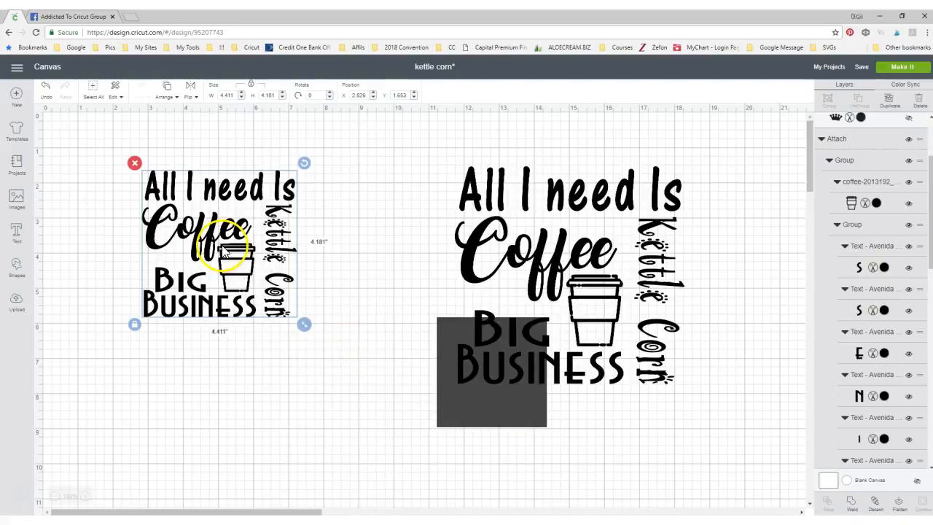
pyautogui.click(875, 503)
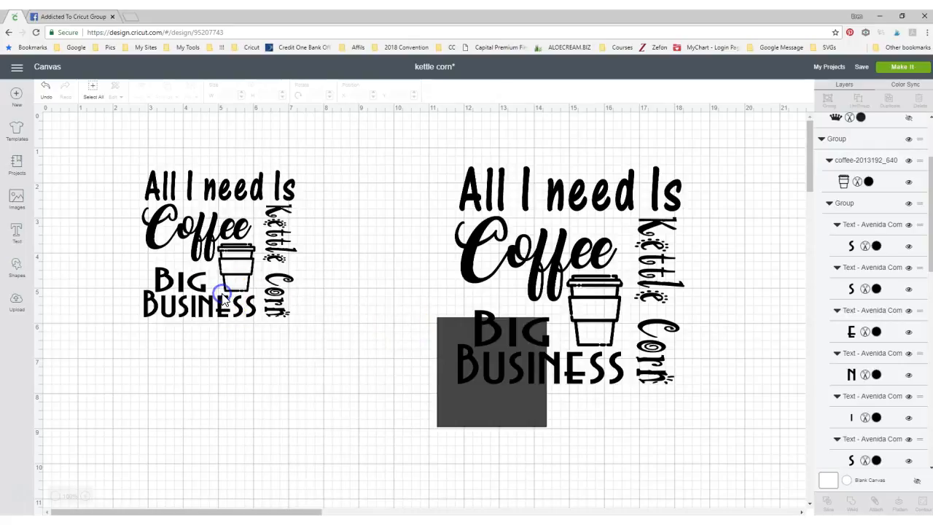
pyautogui.moveTo(125, 138); pyautogui.dragTo(328, 343)
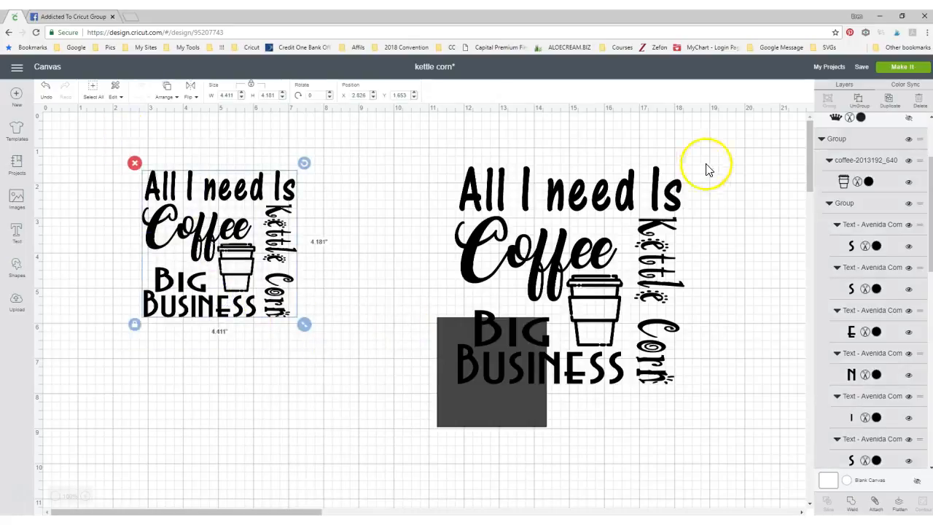
pyautogui.click(859, 106)
pyautogui.click(160, 280)
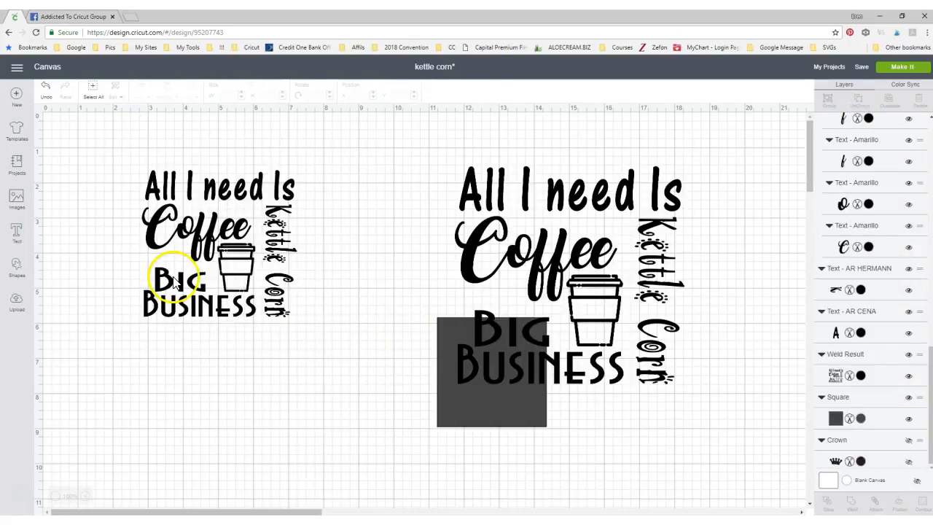
# Move the words Big and Business of the smaller design individually away from the layout and back beneath Coffee
pyautogui.moveTo(175, 283); pyautogui.dragTo(143, 406)
pyautogui.moveTo(171, 309); pyautogui.dragTo(226, 412)
pyautogui.moveTo(131, 405); pyautogui.dragTo(151, 281)
pyautogui.moveTo(232, 407); pyautogui.dragTo(165, 313)
pyautogui.click(298, 386)
# Position the square over the Big Business words of the welded design and slice the two shapes
pyautogui.moveTo(521, 387); pyautogui.dragTo(359, 450)
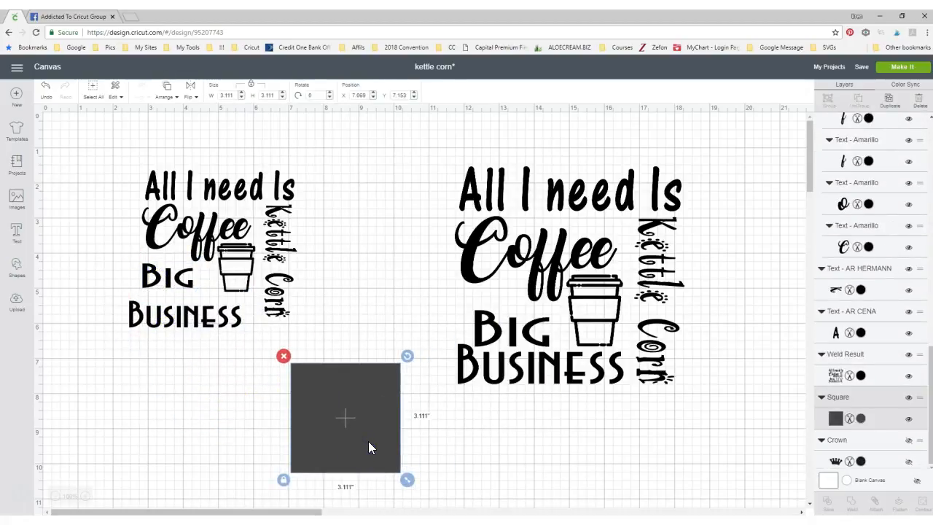
pyautogui.moveTo(342, 416); pyautogui.dragTo(505, 358)
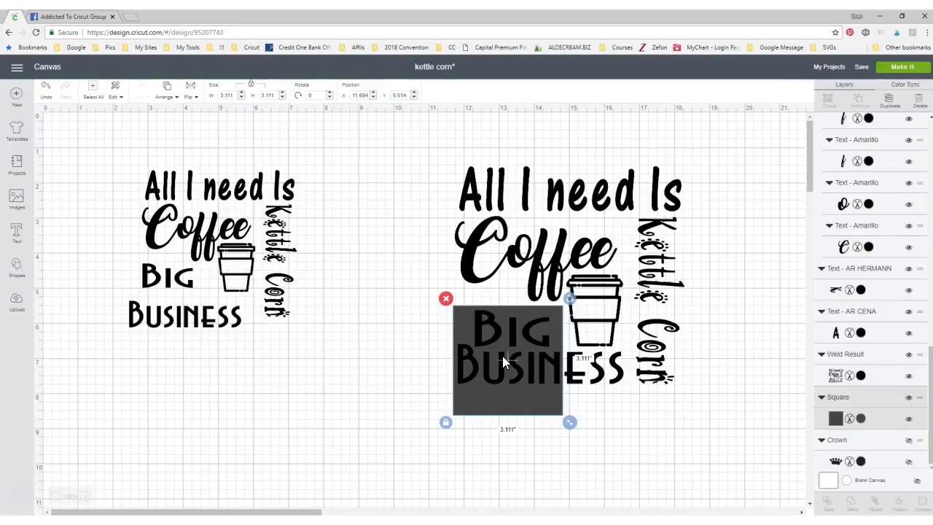
pyautogui.click(548, 252)
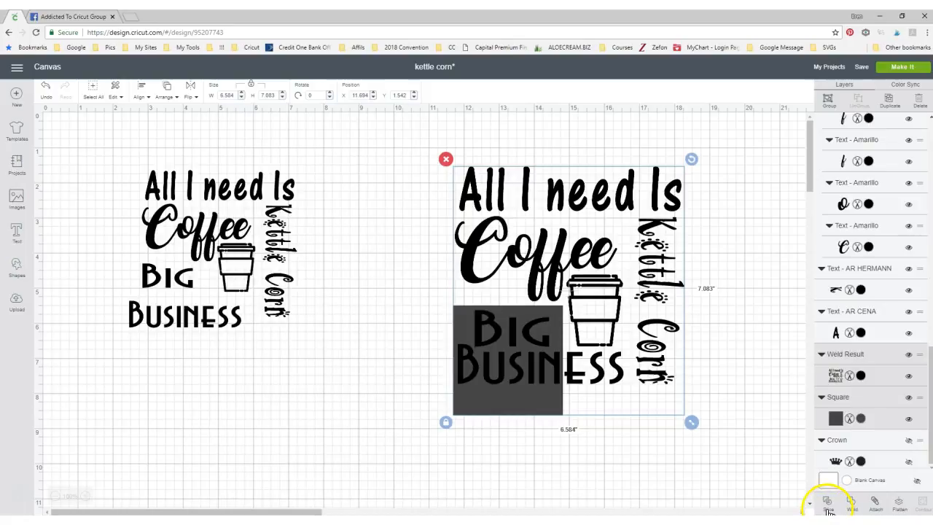
pyautogui.click(829, 508)
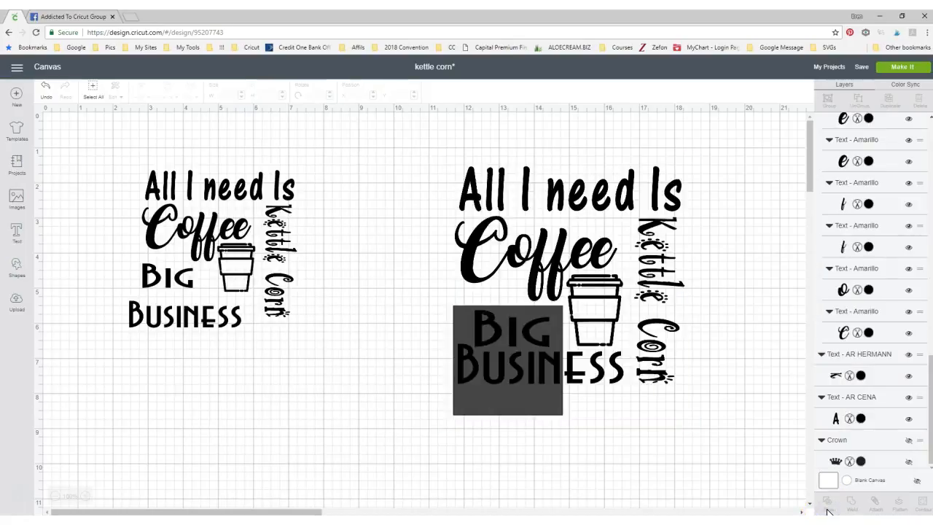
# Pull the sliced square and the cut-out Big Busin letter pieces away from the welded design and shift the remaining design slightly
pyautogui.moveTo(538, 385); pyautogui.dragTo(357, 440)
pyautogui.moveTo(455, 382); pyautogui.dragTo(334, 449)
pyautogui.moveTo(503, 369); pyautogui.dragTo(356, 446)
pyautogui.moveTo(645, 265); pyautogui.dragTo(608, 337)
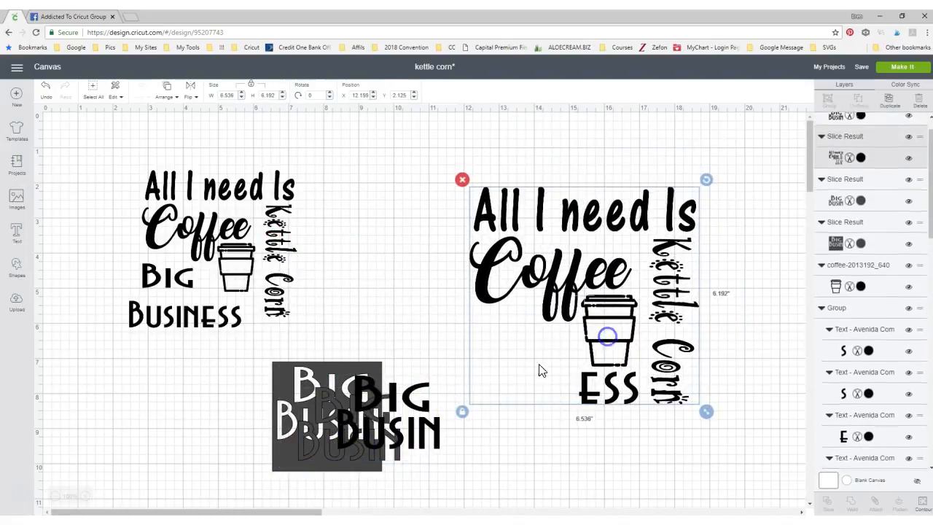
# Delete the cut-out Big Busin letter pieces and the sliced square
pyautogui.click(337, 399)
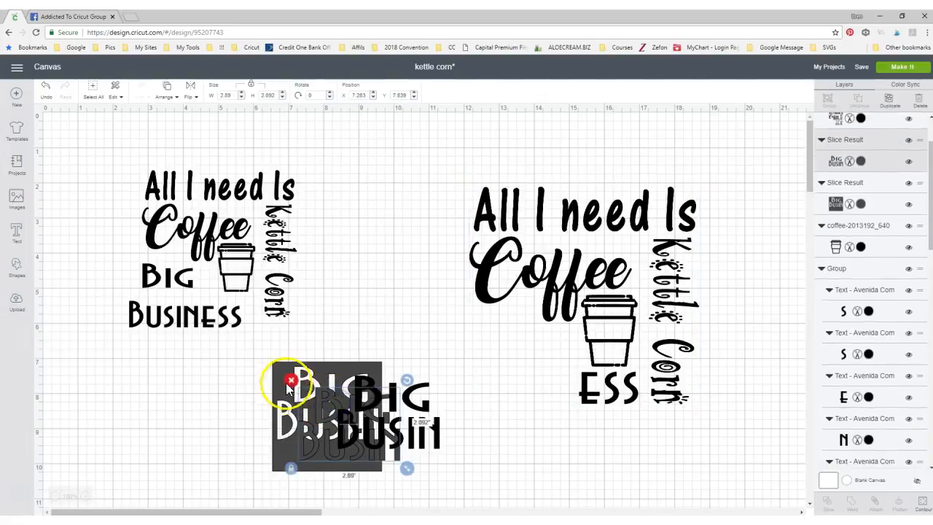
pyautogui.click(296, 378)
pyautogui.click(369, 417)
pyautogui.click(326, 382)
pyautogui.click(276, 366)
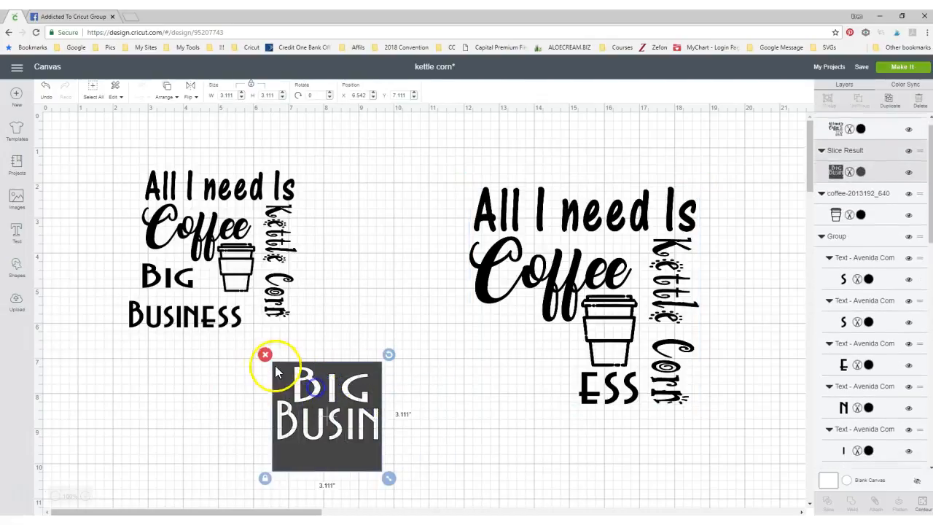
pyautogui.click(265, 356)
# Insert a new square, place it over the leftover ESS letters, and slice it with the welded design
pyautogui.click(16, 265)
pyautogui.click(53, 197)
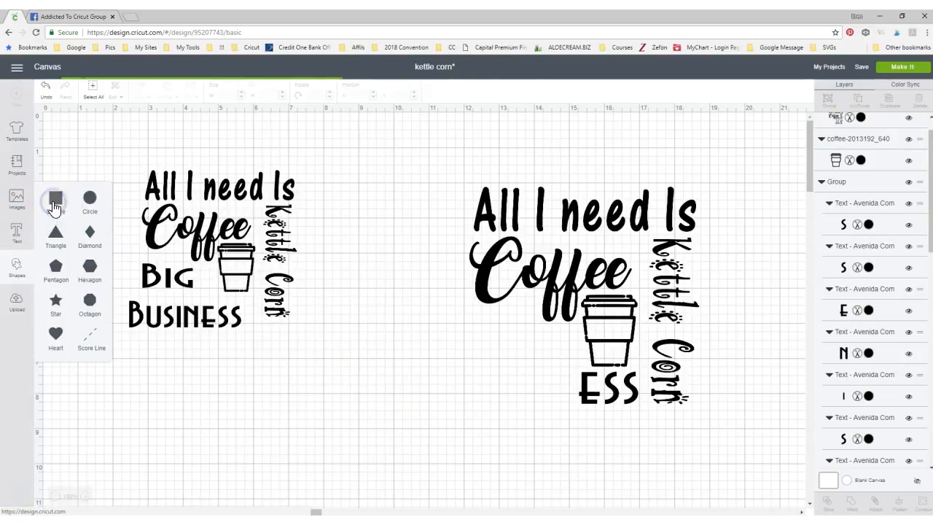
pyautogui.moveTo(117, 210); pyautogui.dragTo(606, 425)
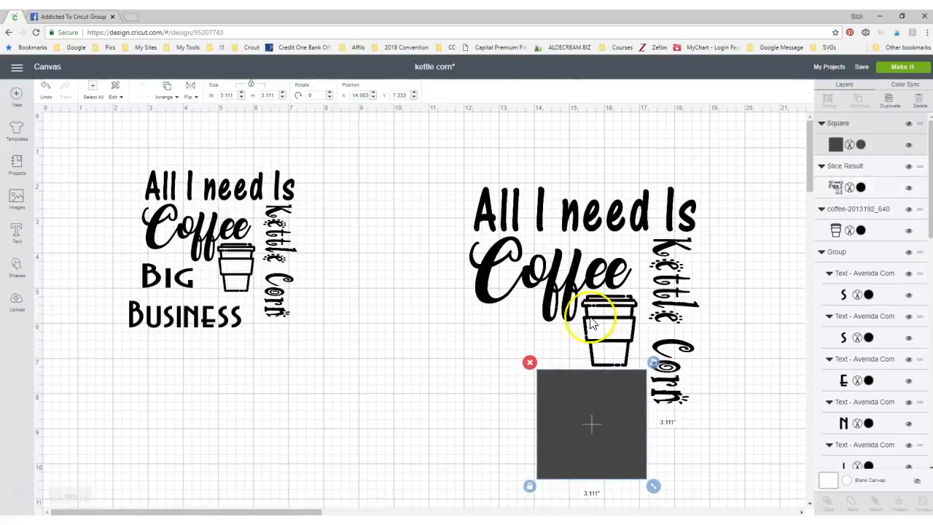
pyautogui.keyDown('shift'); pyautogui.click(574, 275); pyautogui.keyUp('shift')
pyautogui.click(830, 505)
# Delete the second sliced square and both sets of cut-out ESS letters
pyautogui.click(560, 389)
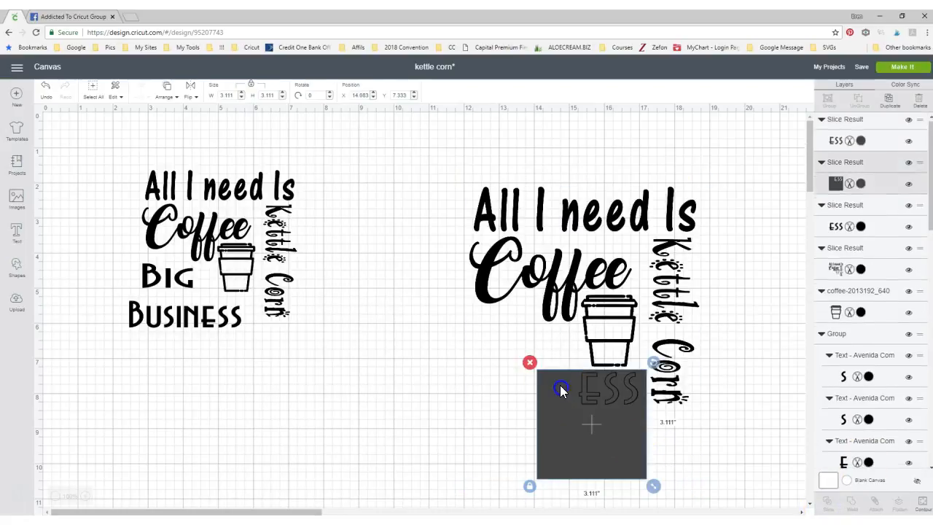
pyautogui.click(530, 363)
pyautogui.click(583, 385)
pyautogui.click(568, 366)
pyautogui.click(590, 391)
pyautogui.click(569, 367)
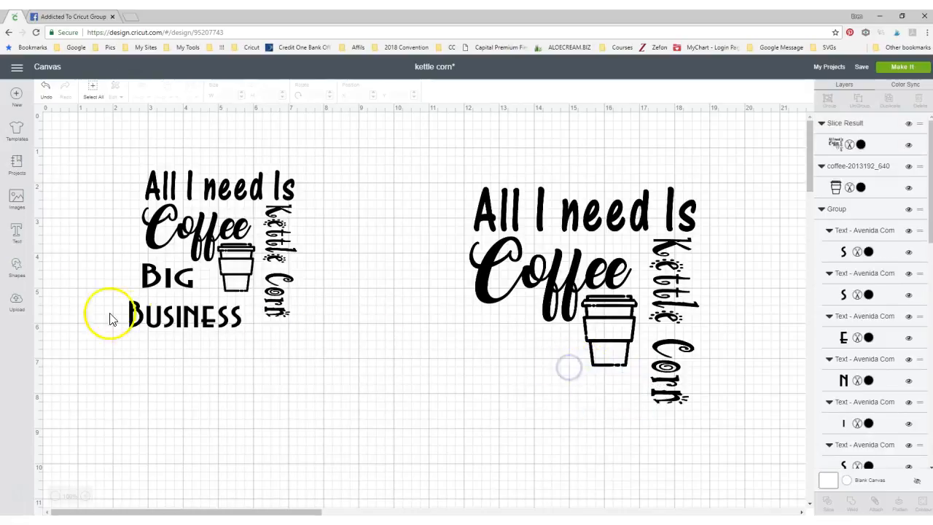
# Add a new text box to the canvas
pyautogui.click(16, 235)
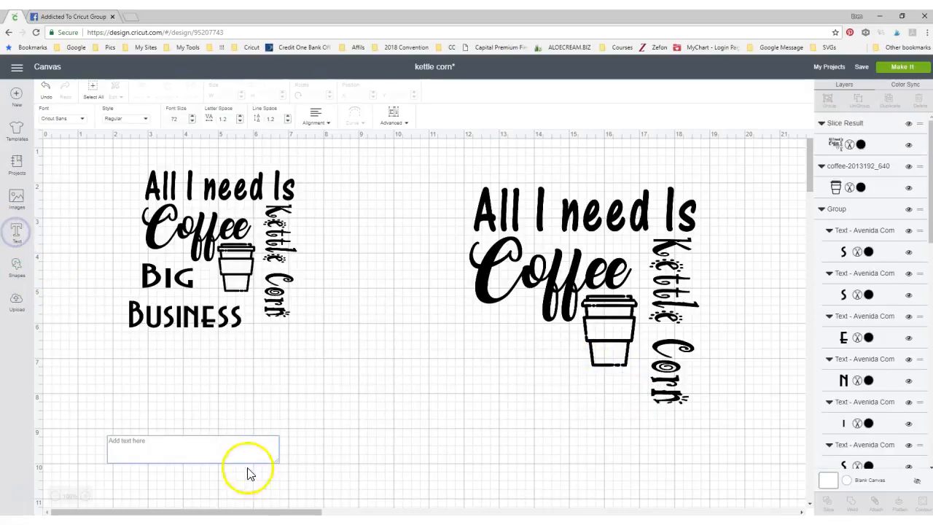